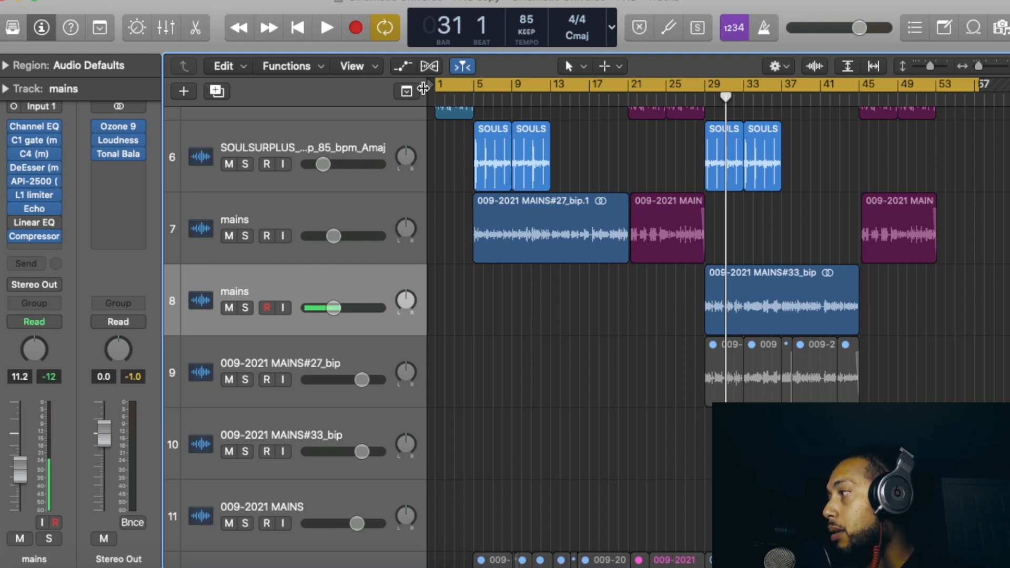
# Move the start of the cycle range to bar 29 and play that section with the second mains track selected.
pyautogui.moveTo(436, 84); pyautogui.dragTo(707, 86)
pyautogui.click(336, 281)
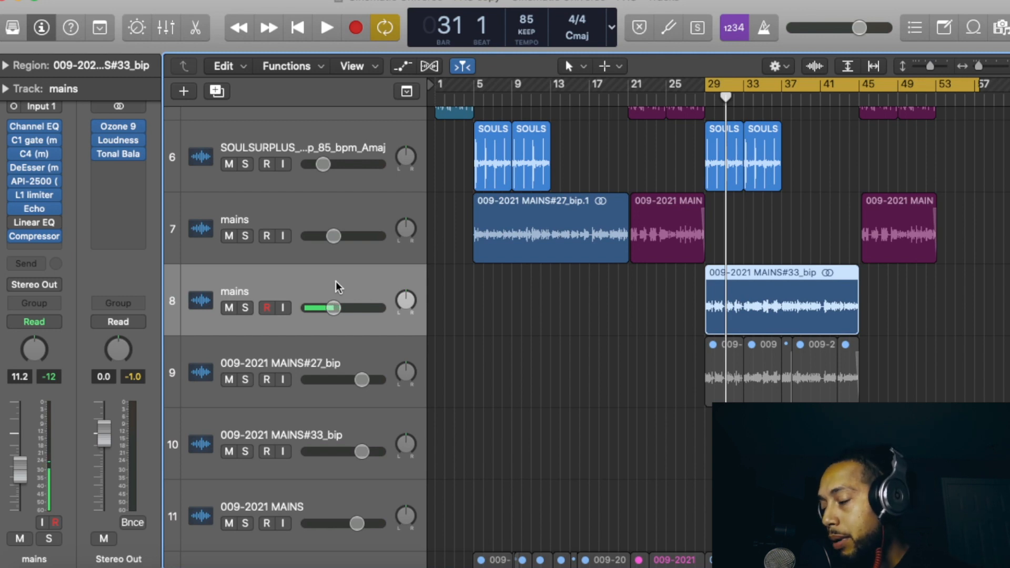
pyautogui.press('space')
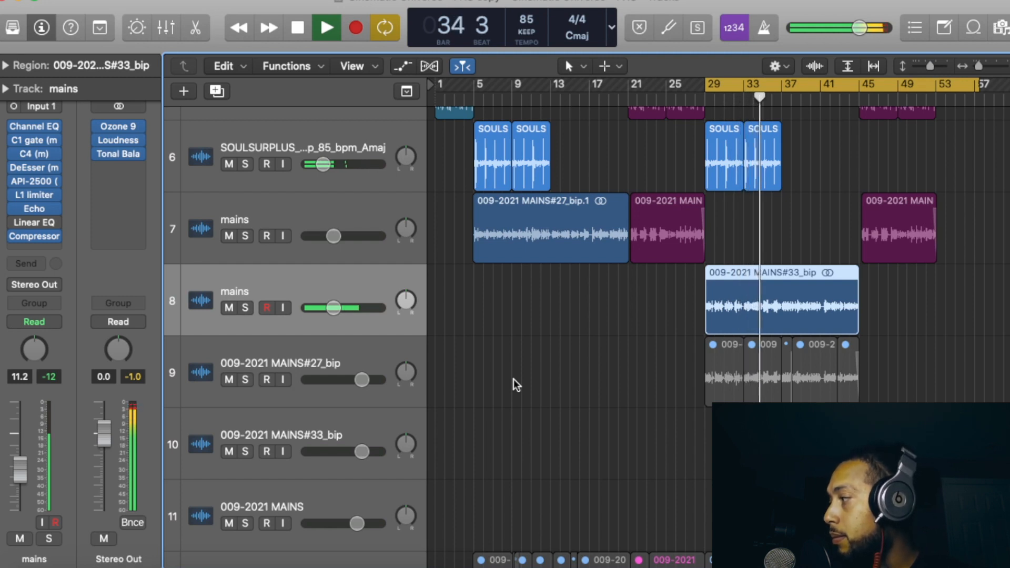
pyautogui.press('space')
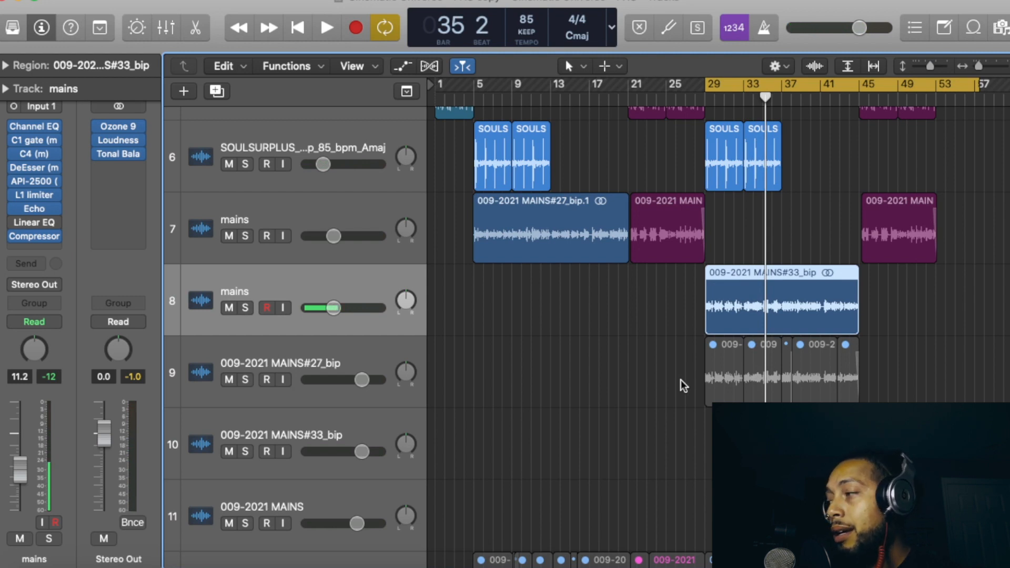
# Duplicate the second mains track with its settings and name the duplicate "mains copy".
pyautogui.click(665, 329)
pyautogui.click(336, 292)
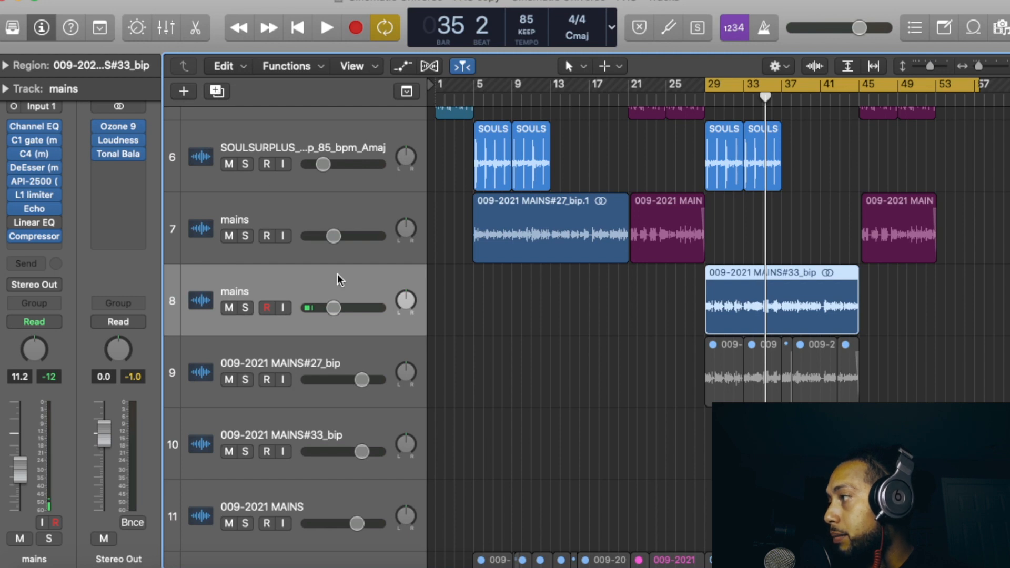
pyautogui.press('super+d')
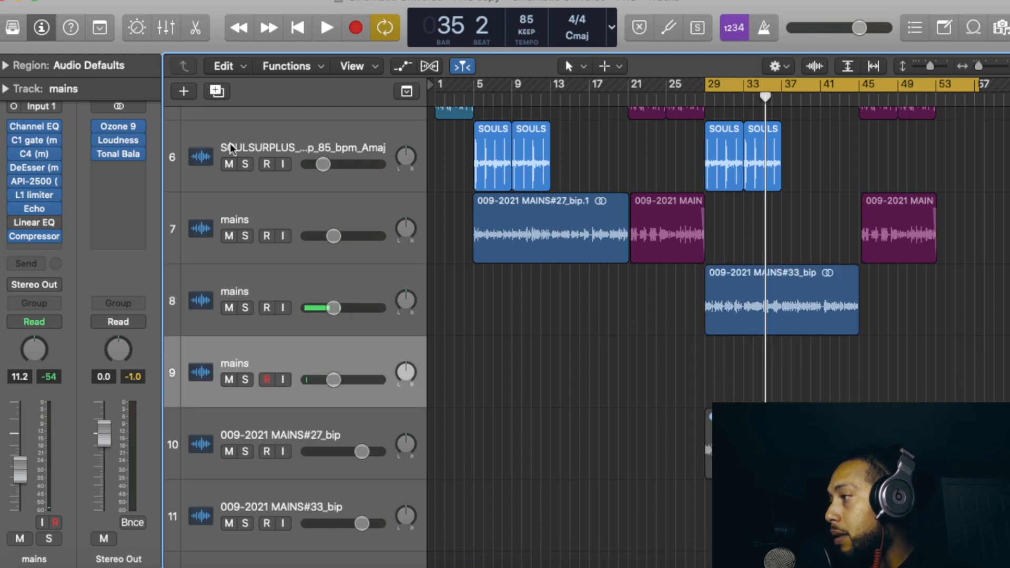
pyautogui.doubleClick(236, 361)
pyautogui.press('Right')
pyautogui.write('c')
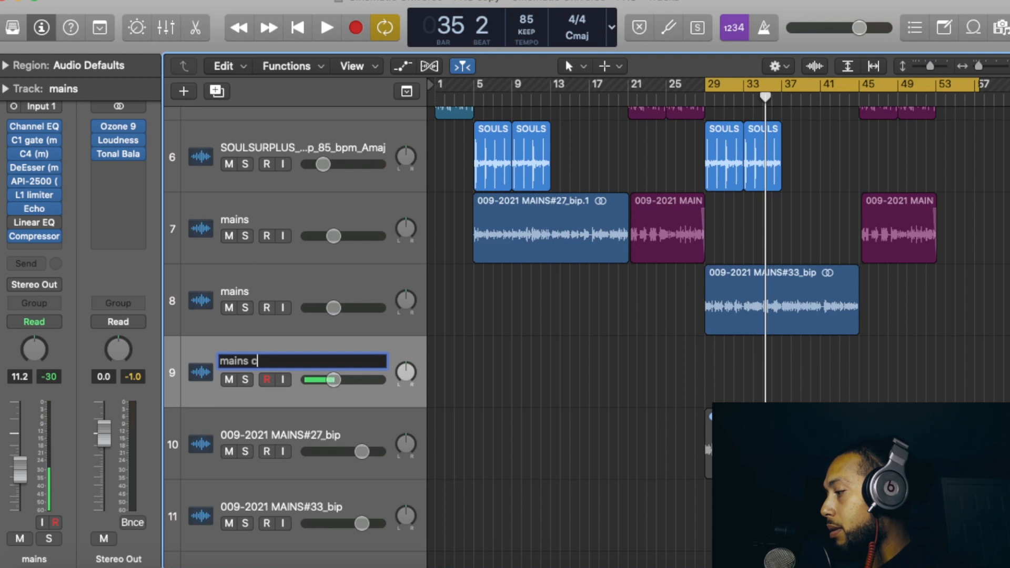
pyautogui.write('opy')
pyautogui.press('Return')
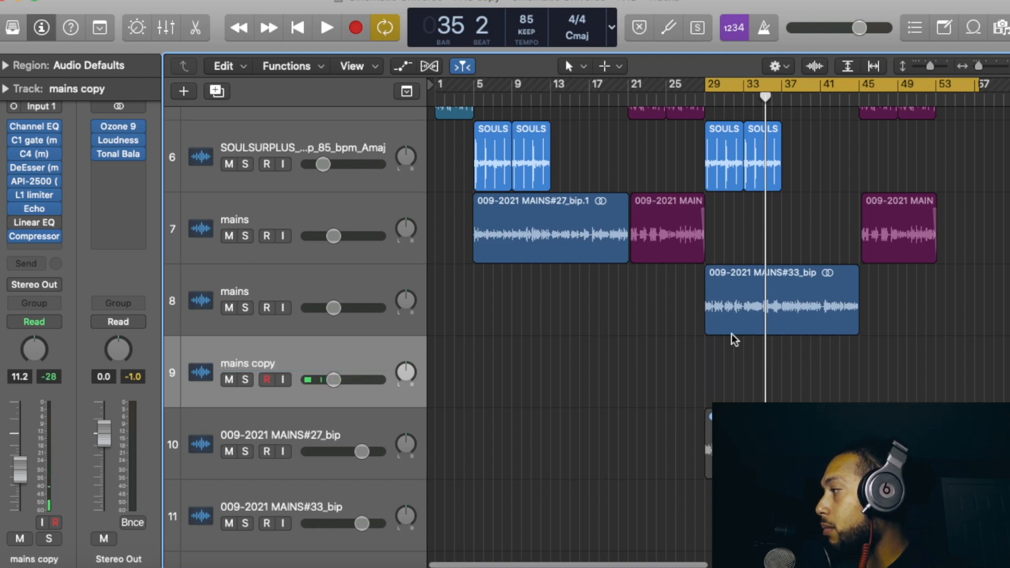
# Copy the 009-2021 MAINS#33_bip region onto the mains copy track at the same position and mute the original track.
pyautogui.moveTo(733, 326); pyautogui.dragTo(731, 363)
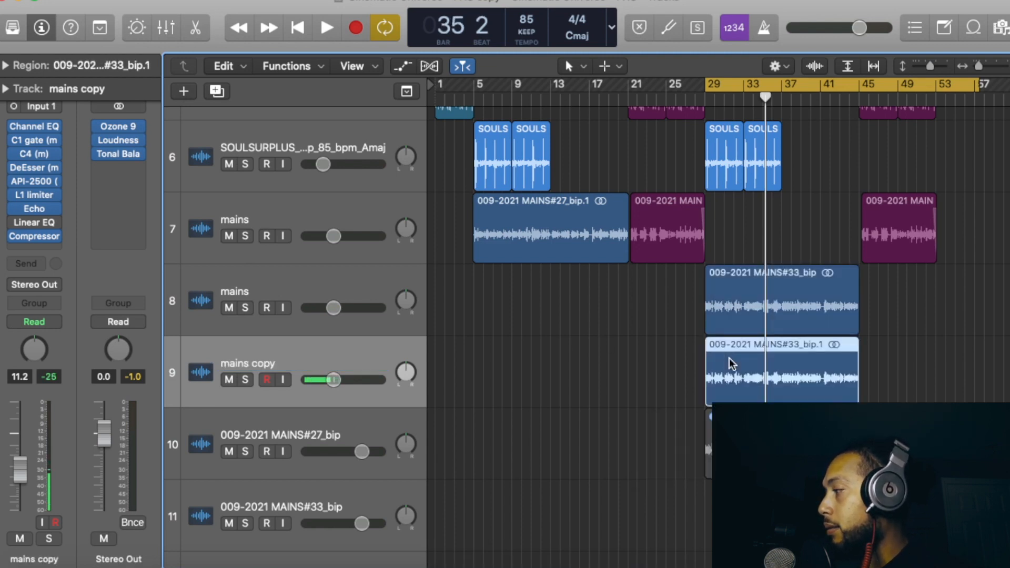
pyautogui.click(228, 308)
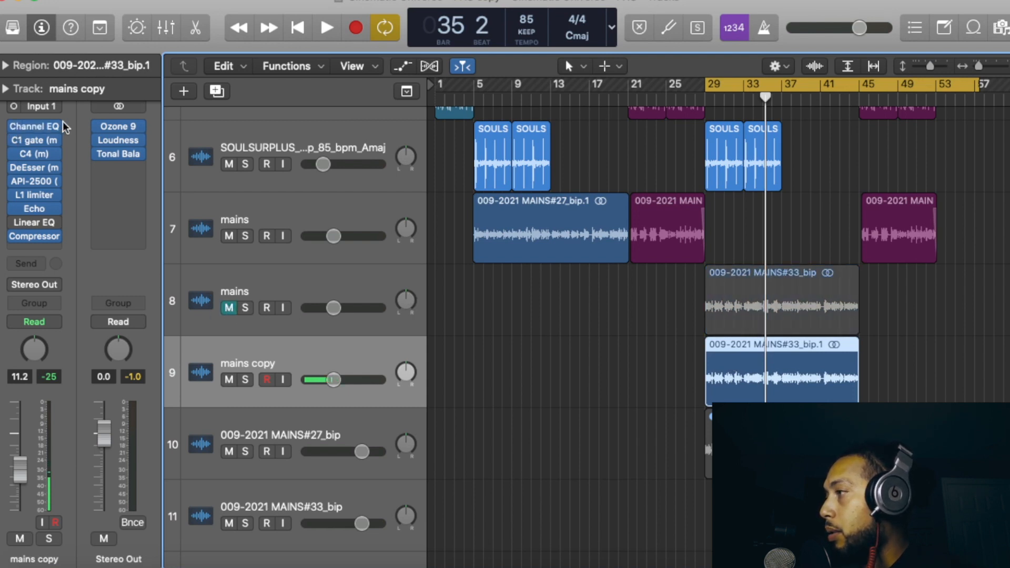
# Bypass the C4 and Channel EQ plug-ins on the mains copy track.
pyautogui.click(15, 154)
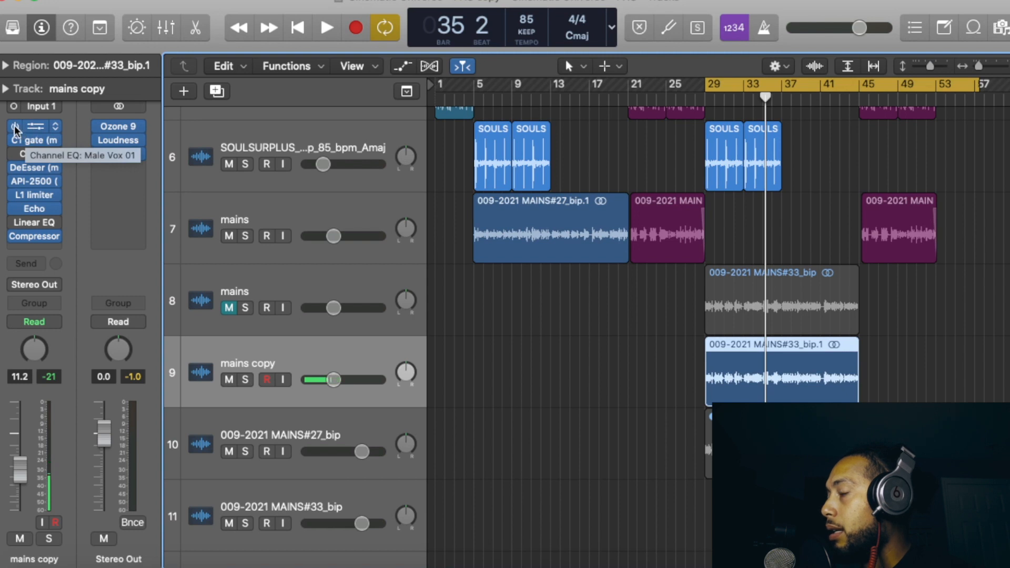
pyautogui.click(15, 128)
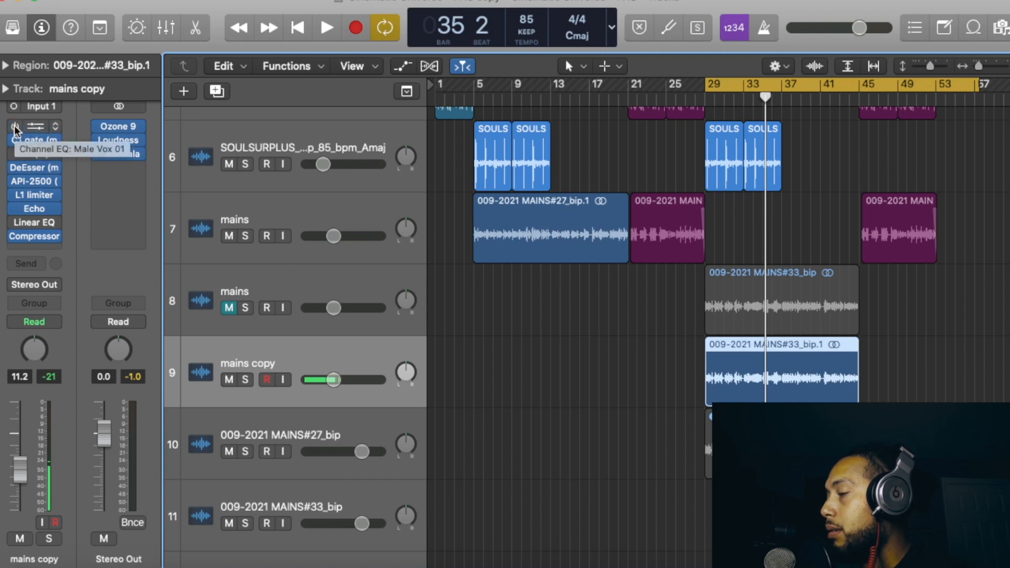
pyautogui.click(41, 131)
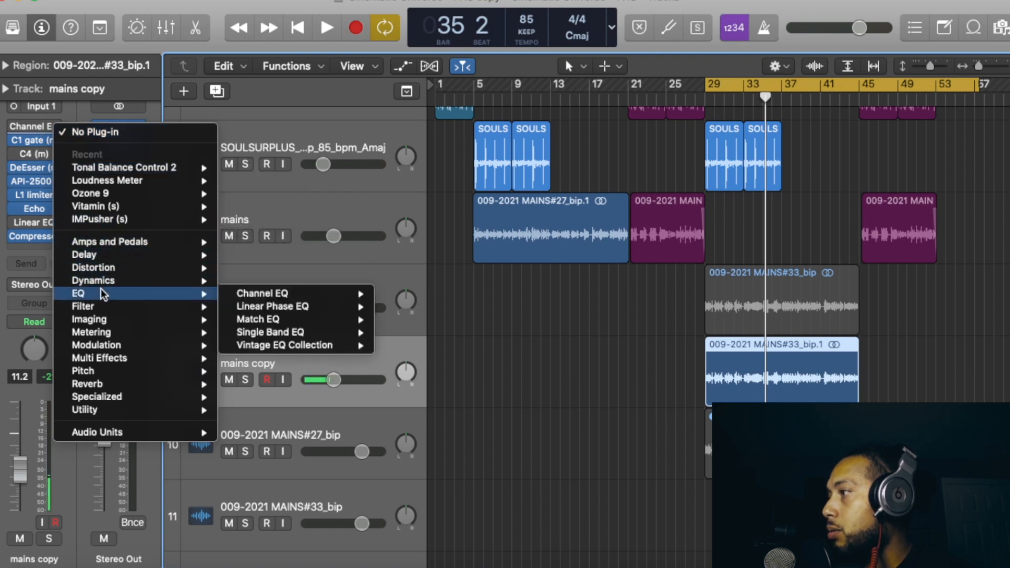
pyautogui.click(2, 232)
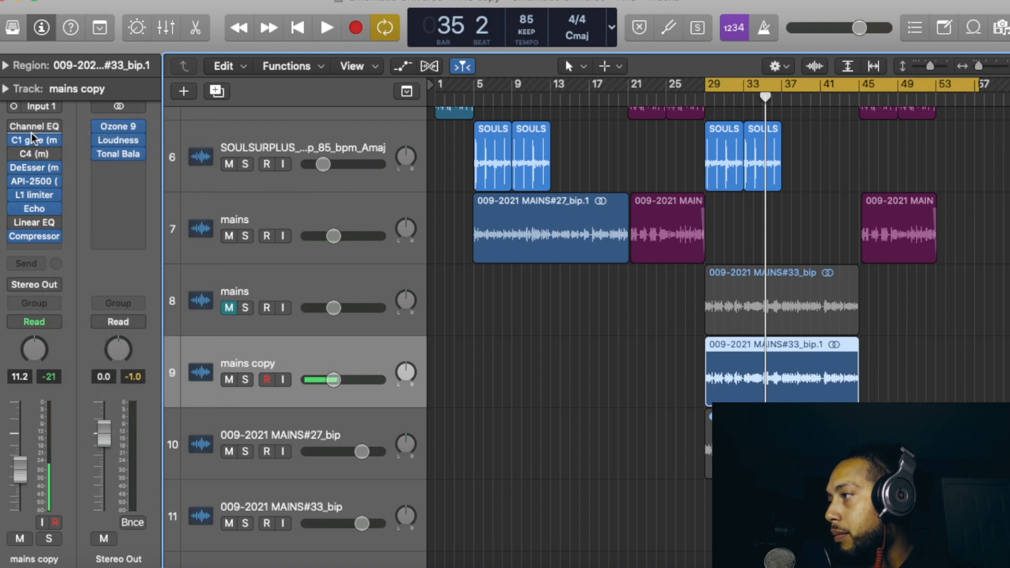
pyautogui.click(31, 133)
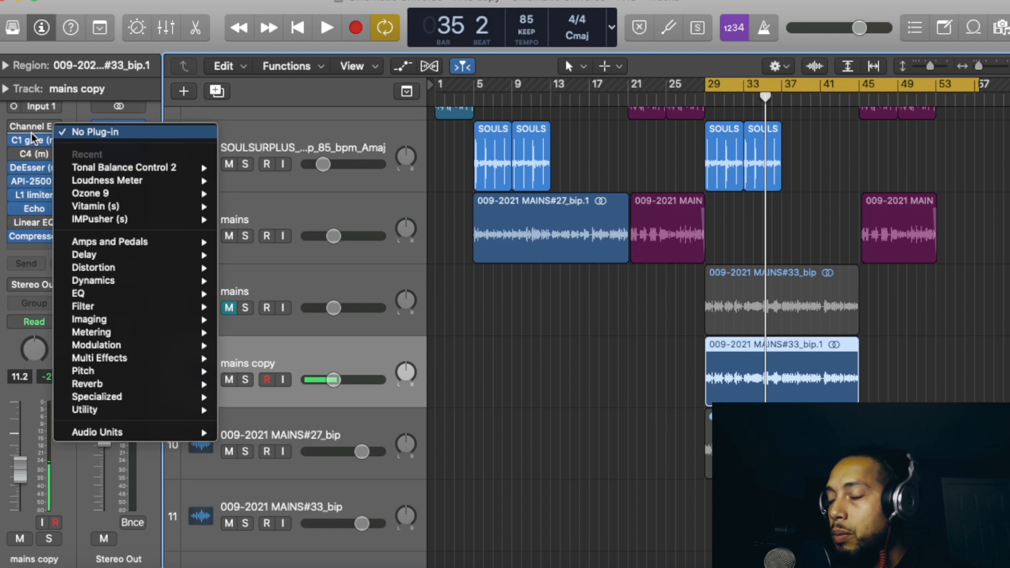
pyautogui.click(17, 248)
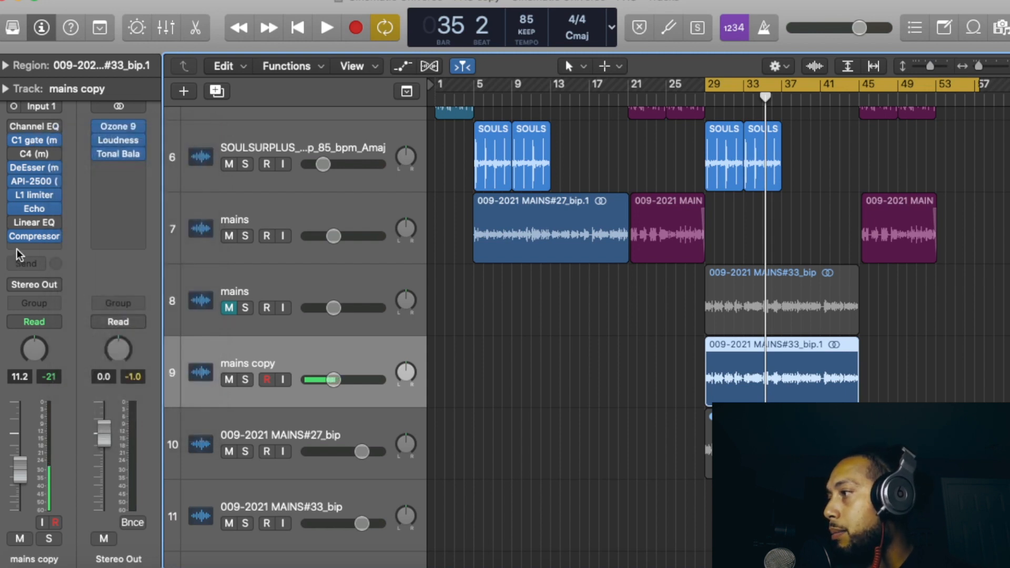
pyautogui.click(27, 247)
pyautogui.click(2, 230)
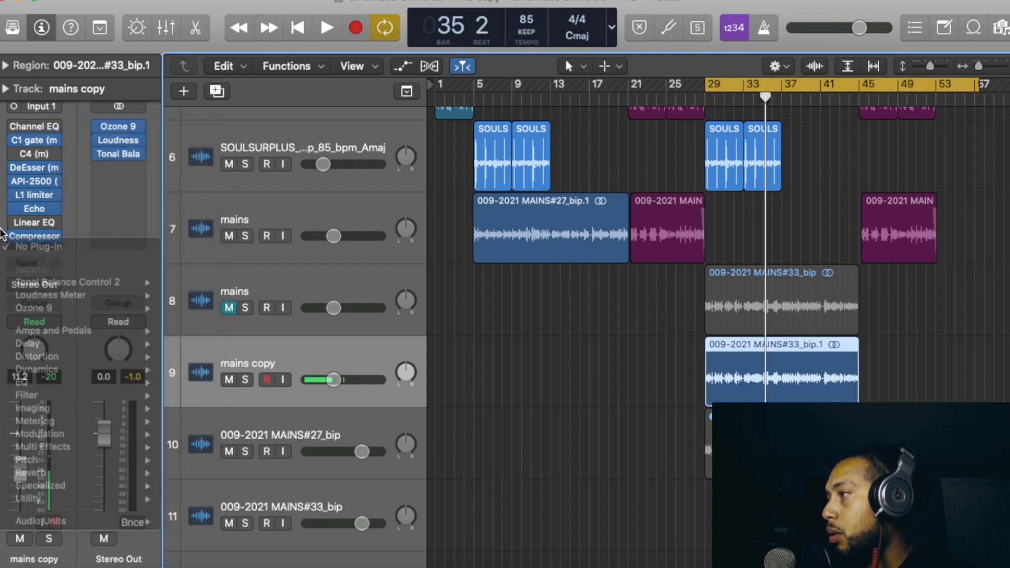
# Insert a new stereo Channel EQ on the mains copy track between the bypassed Channel EQ and the C1 gate.
pyautogui.click(32, 132)
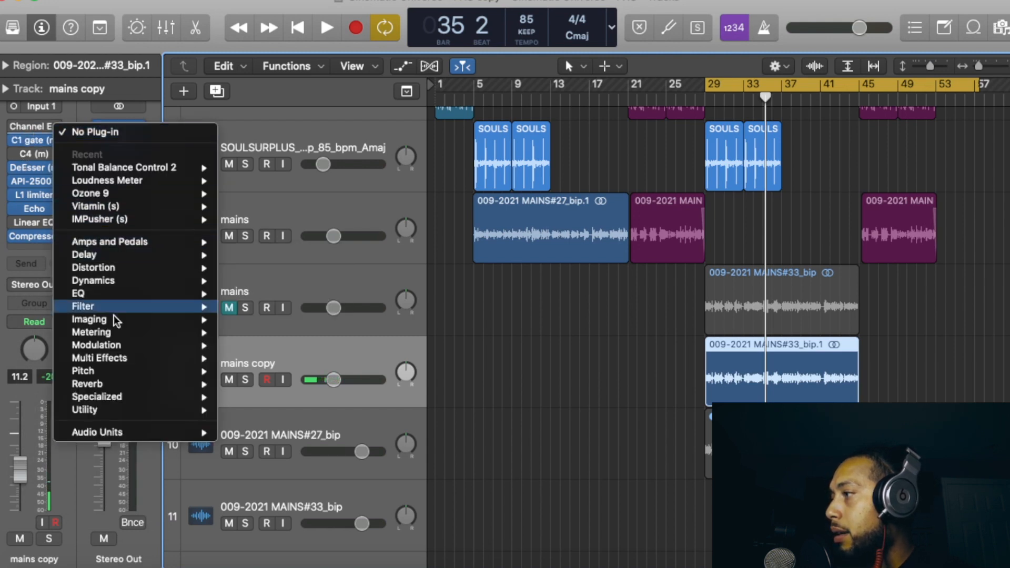
pyautogui.moveTo(114, 294)
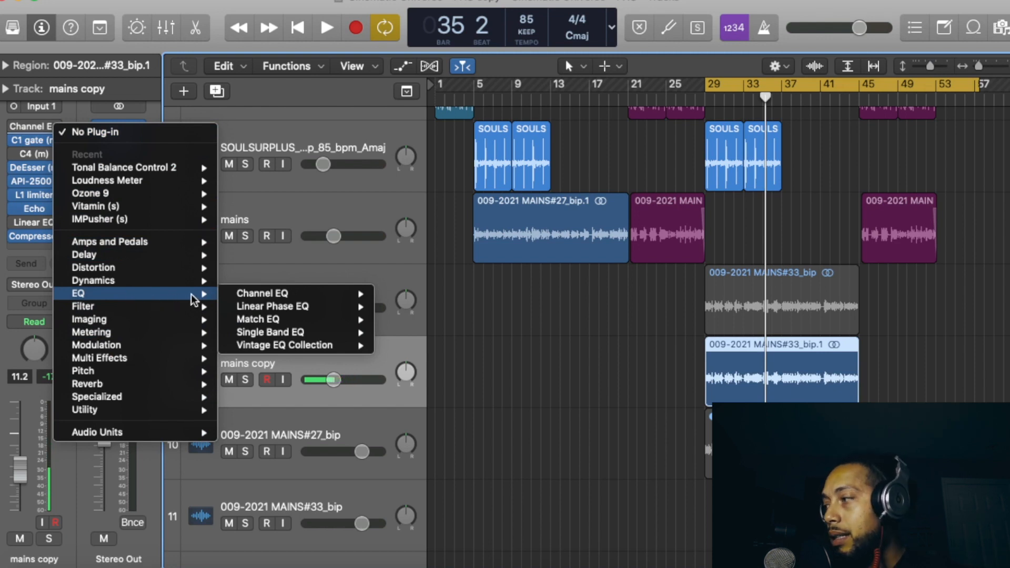
pyautogui.moveTo(258, 293)
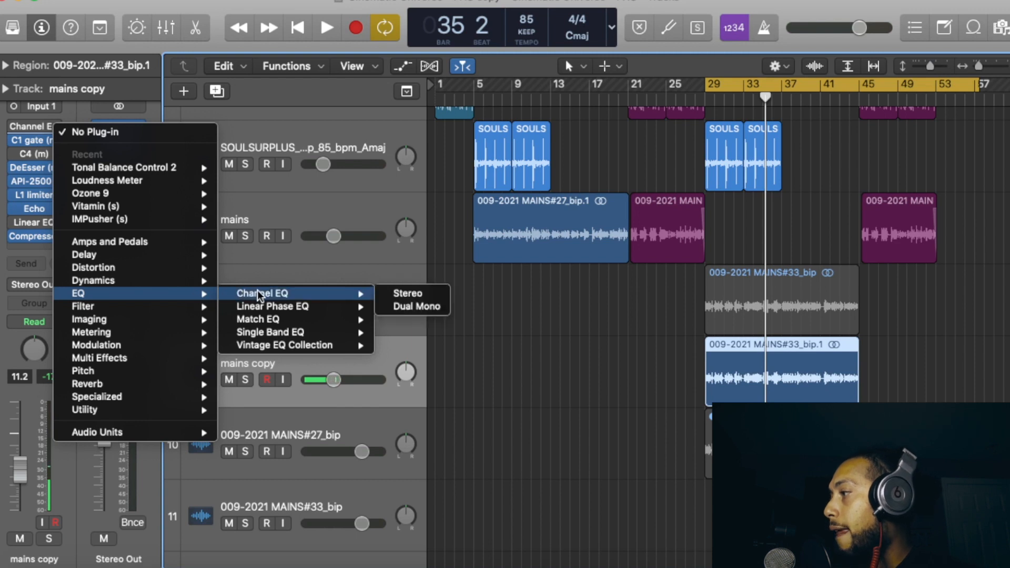
pyautogui.click(323, 295)
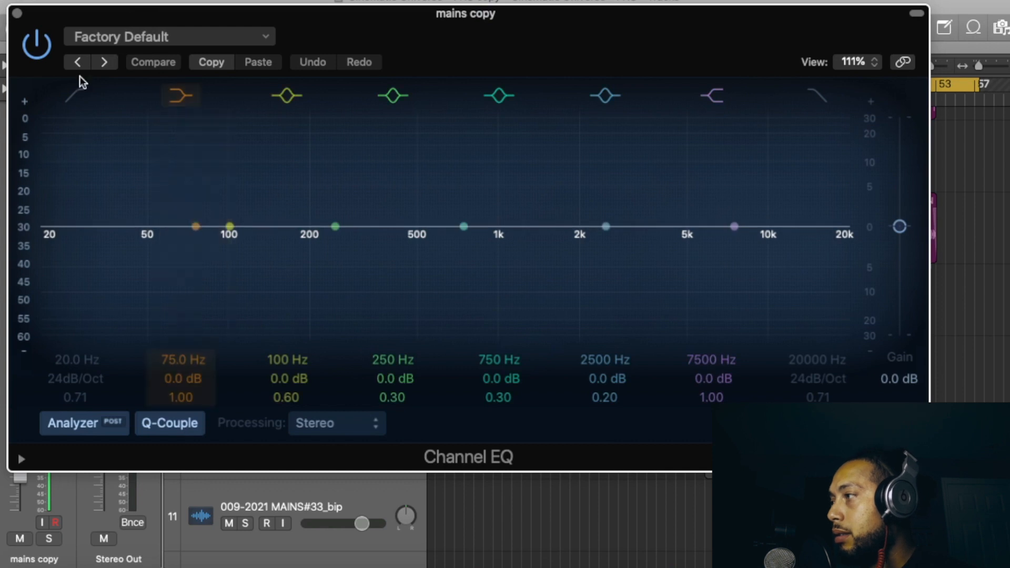
# Enable the low-cut band of the new Channel EQ and set its frequency to 22.5 Hz.
pyautogui.click(75, 97)
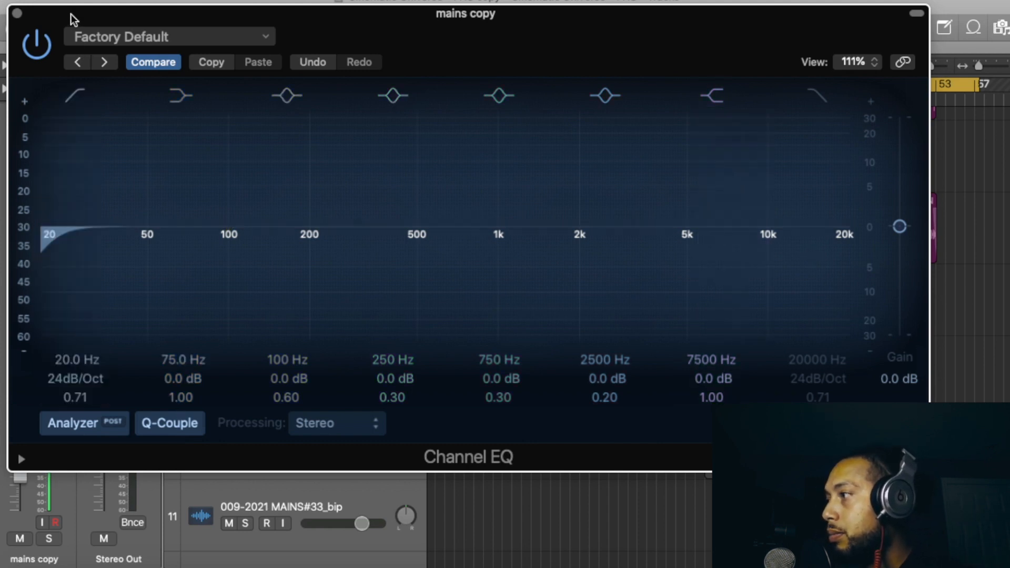
pyautogui.moveTo(71, 13); pyautogui.dragTo(194, 52)
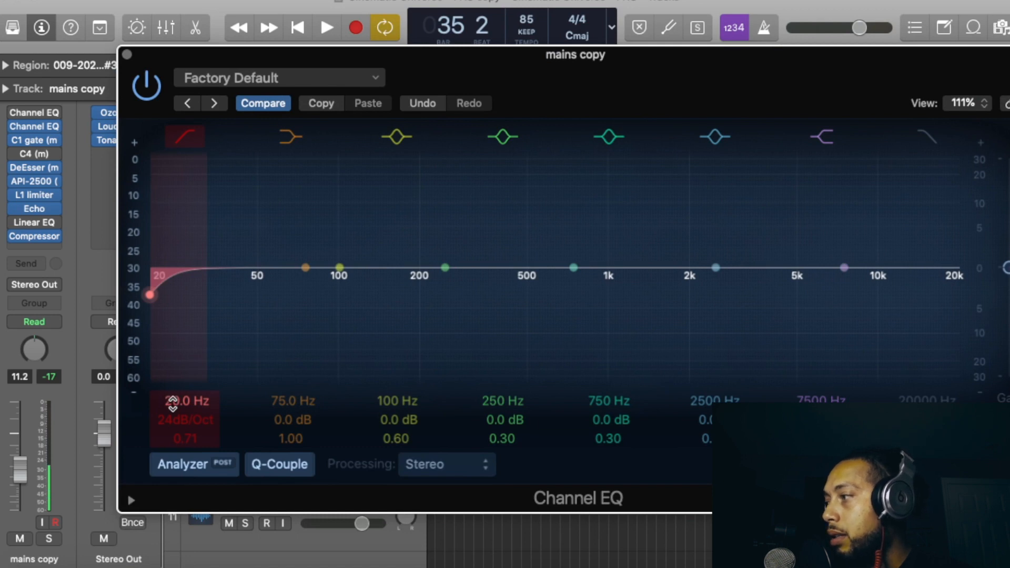
pyautogui.moveTo(173, 404)
pyautogui.mouseDown()
pyautogui.moveTo(173, 379)
pyautogui.moveTo(173, 401)
pyautogui.mouseUp()
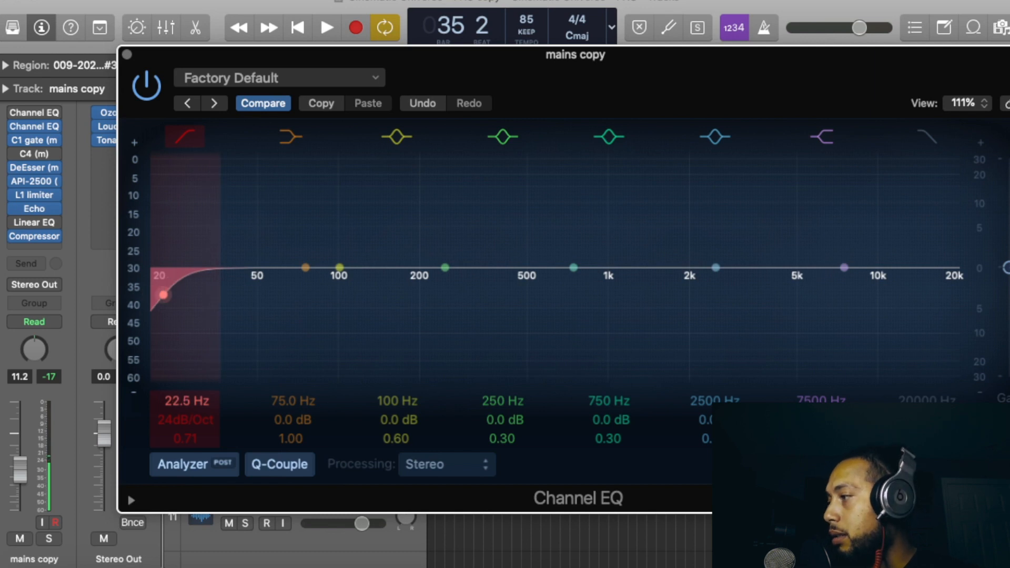
pyautogui.moveTo(157, 93); pyautogui.dragTo(455, 134)
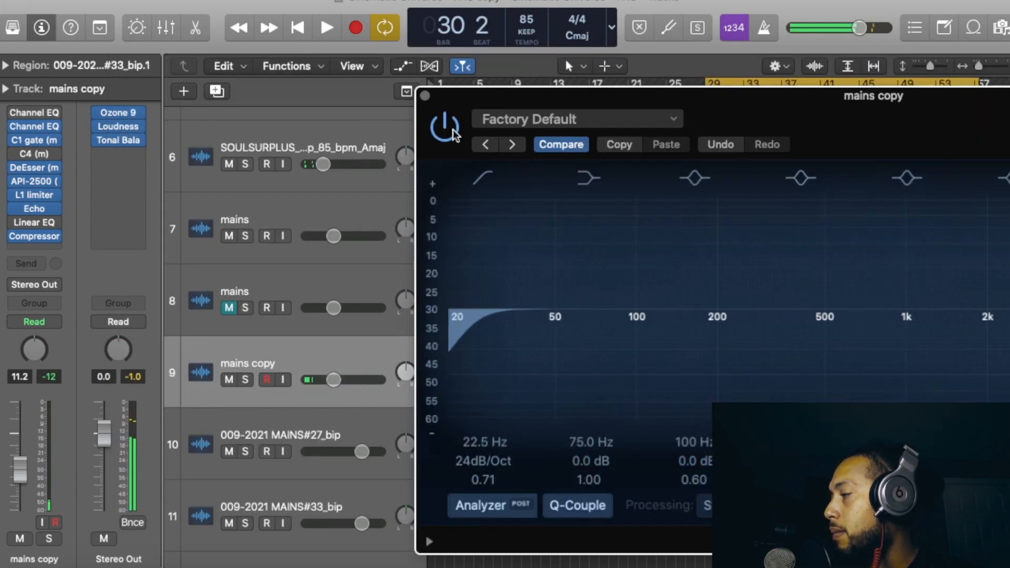
pyautogui.moveTo(453, 135); pyautogui.dragTo(343, 56)
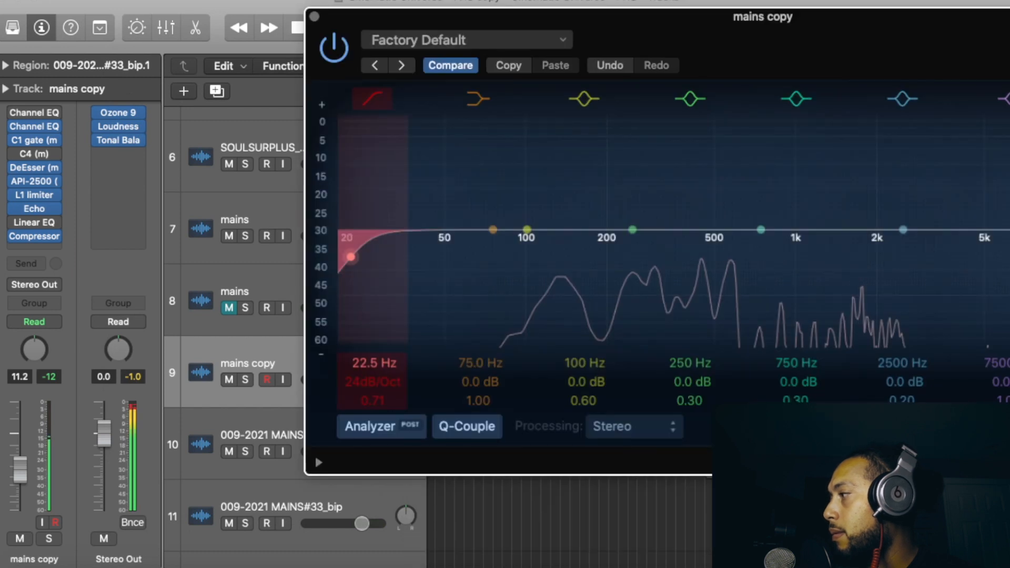
# Sweep the low-cut frequency up to 1580 Hz during playback and settle it at 150 Hz with a Q of 0.64.
pyautogui.moveTo(351, 257); pyautogui.dragTo(612, 256)
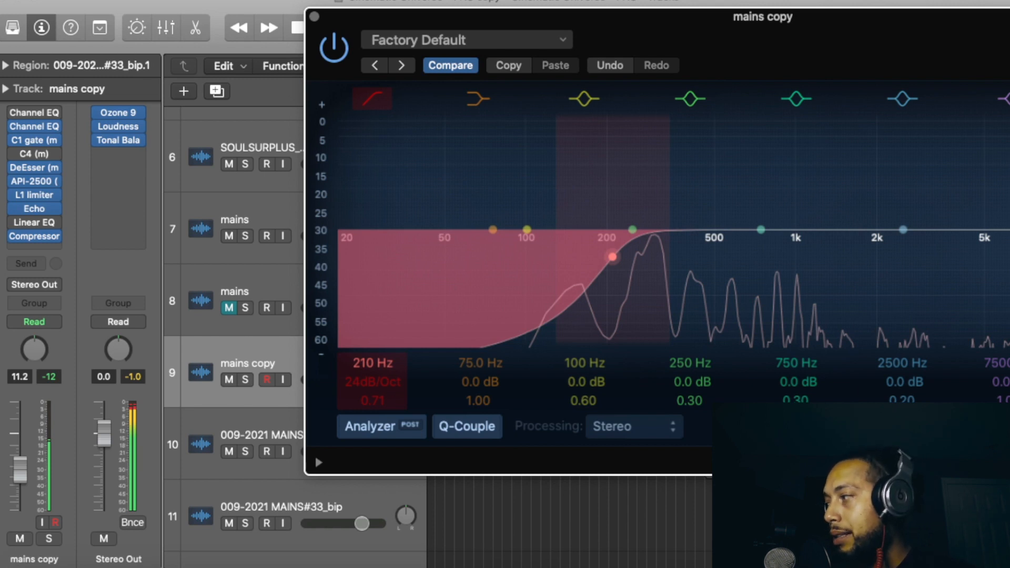
pyautogui.moveTo(612, 256); pyautogui.dragTo(849, 256)
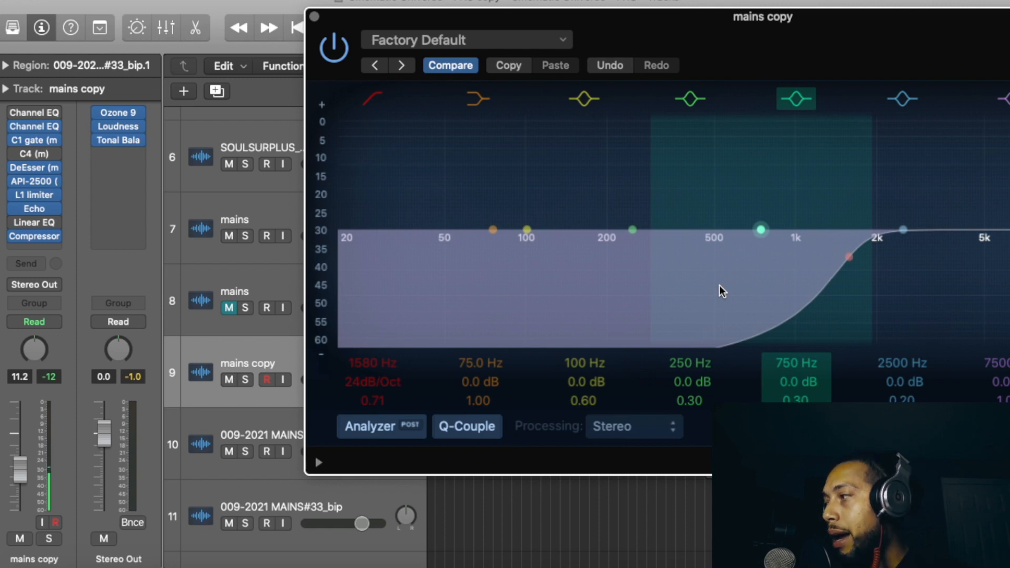
pyautogui.press('space')
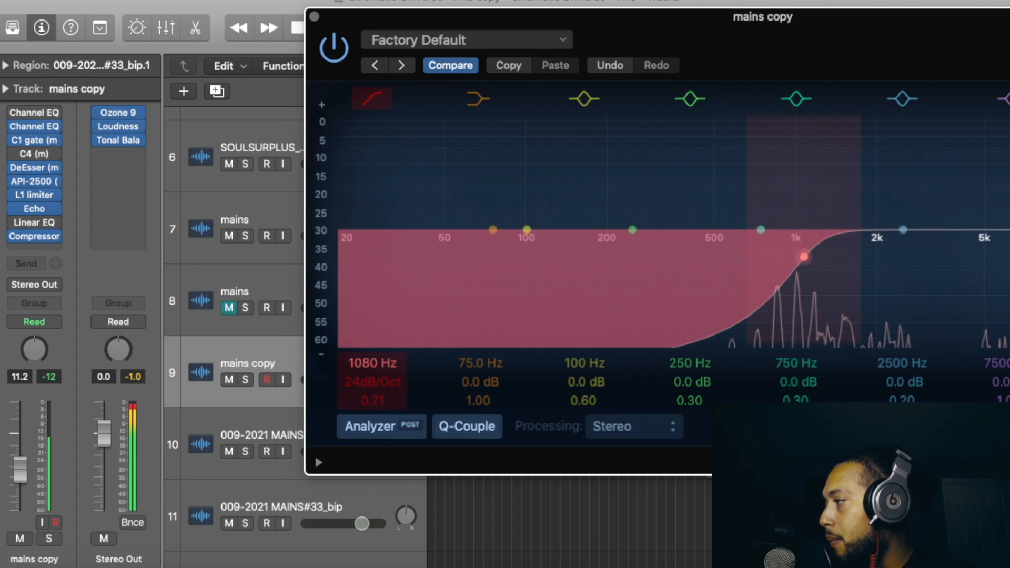
pyautogui.moveTo(804, 257); pyautogui.dragTo(574, 257)
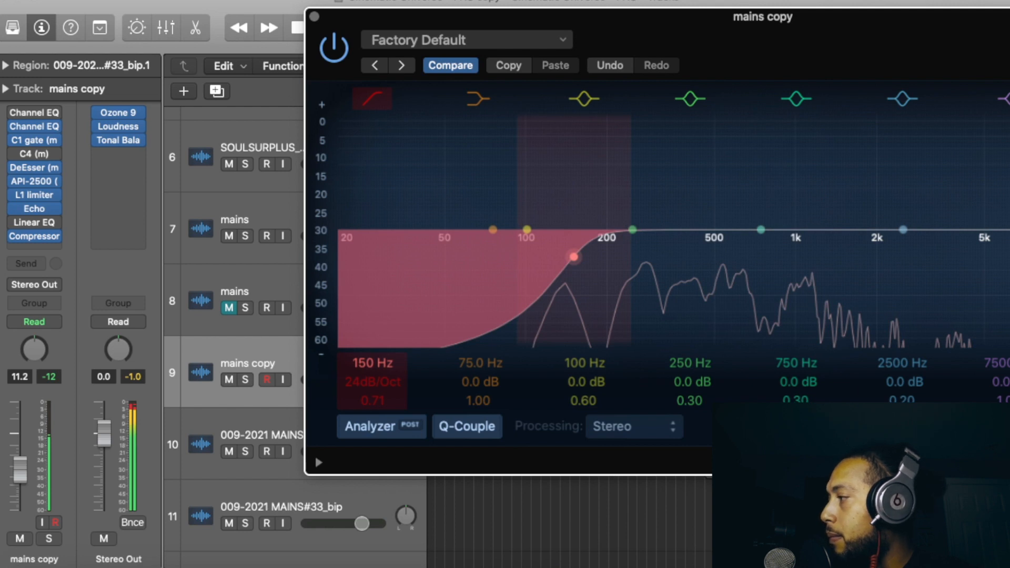
pyautogui.moveTo(375, 398); pyautogui.dragTo(376, 400)
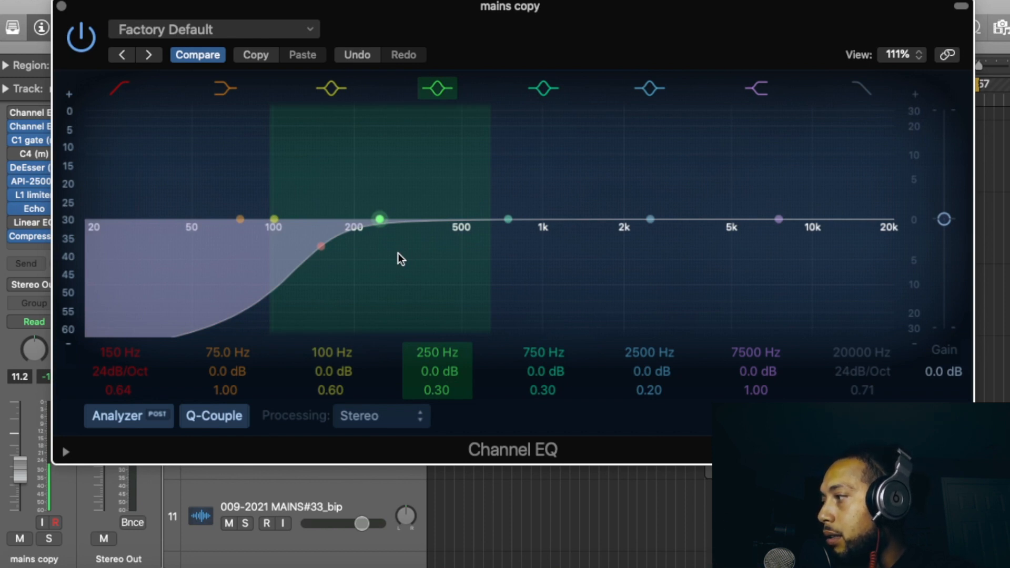
# Boost the 250 Hz band to +14 dB at 275 Hz, narrow it to a Q of 4.00, and pull it down into a cut.
pyautogui.moveTo(379, 219); pyautogui.dragTo(394, 149)
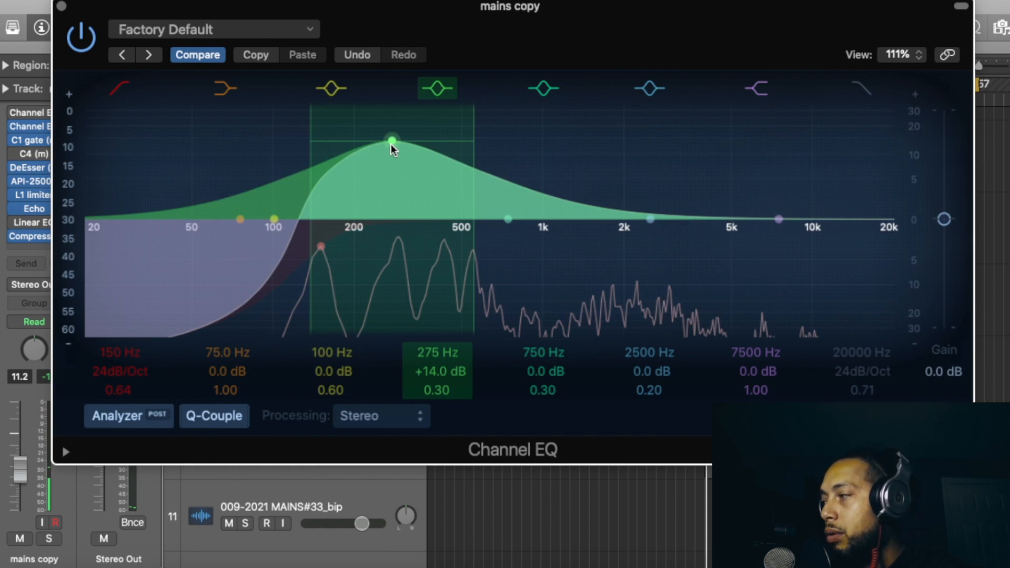
pyautogui.moveTo(437, 390); pyautogui.dragTo(437, 342)
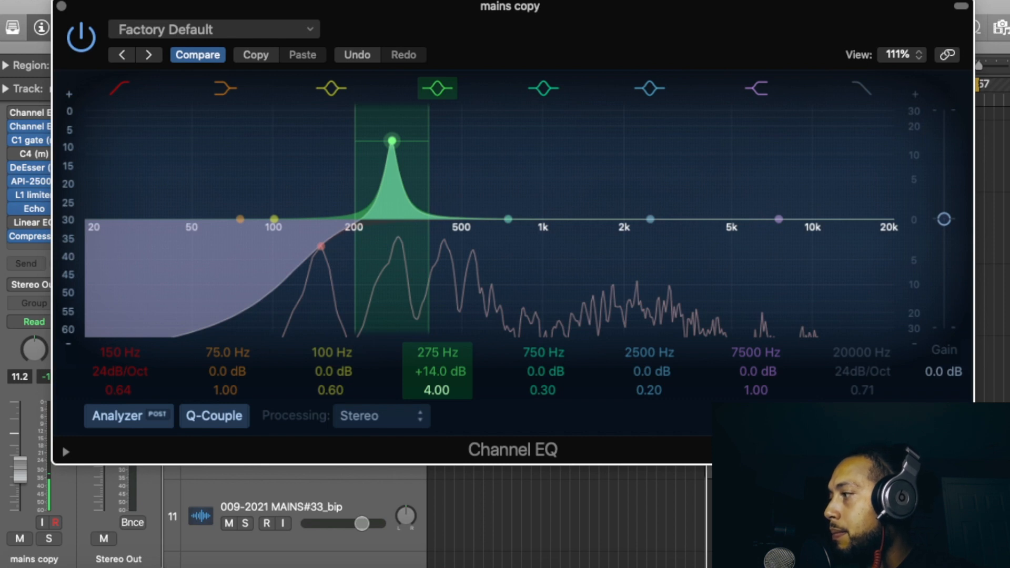
pyautogui.moveTo(391, 141); pyautogui.dragTo(386, 235)
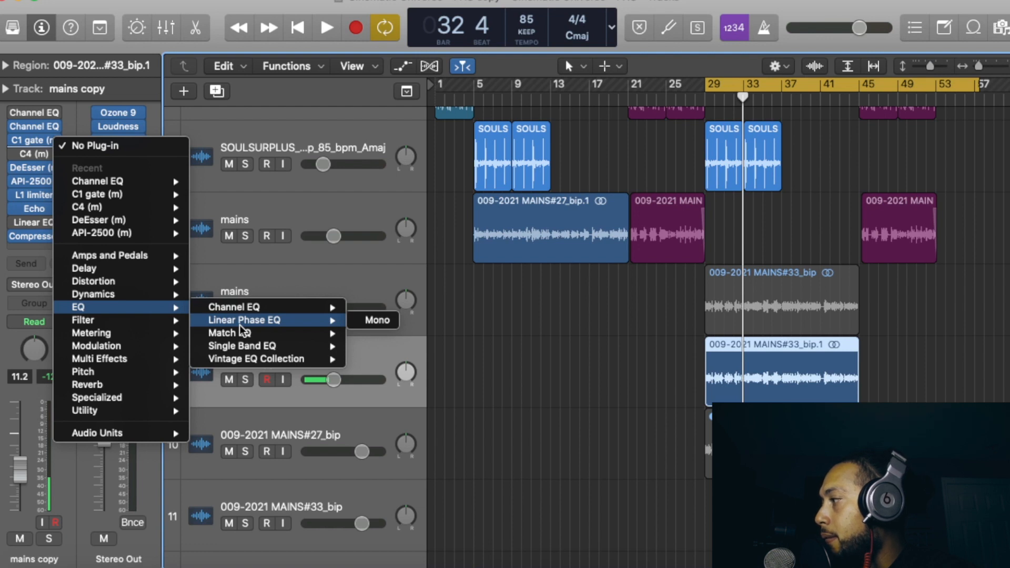
# Insert a mono Linear Phase EQ after the new Channel EQ on the mains copy track.
pyautogui.click(238, 322)
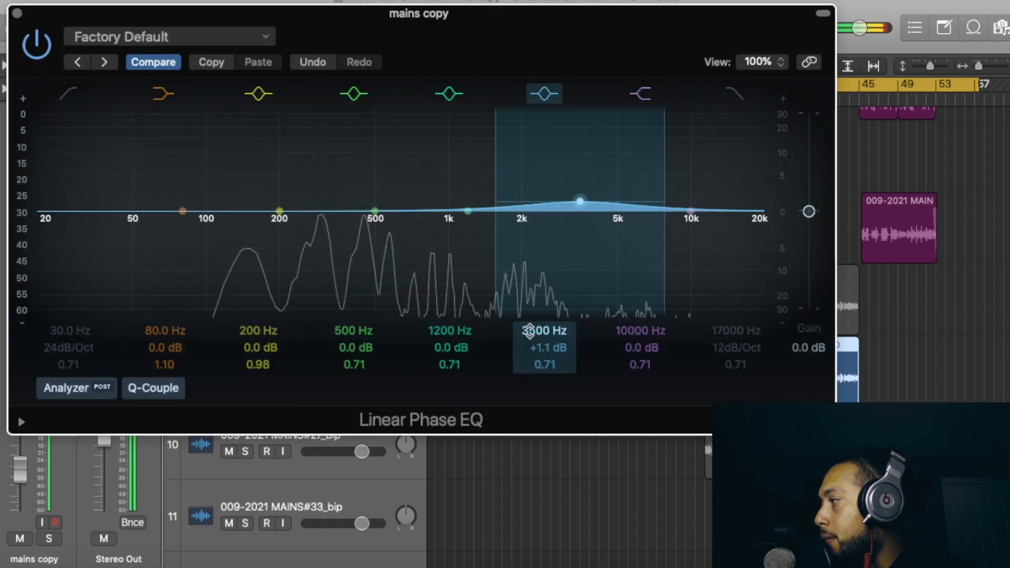